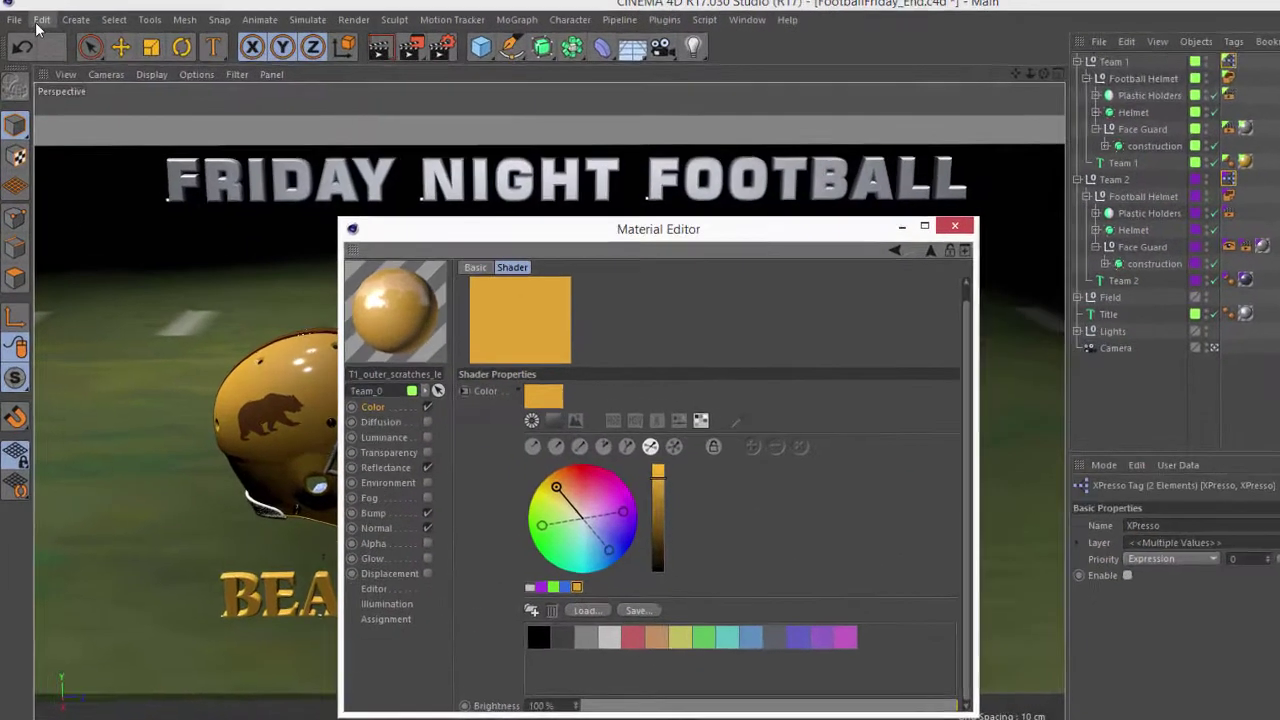
Step: Open Preferences at the Units page and leave the Color Chooser RGB Range at 0...255
{"action": "left_click", "coordinate": [33, 22]}
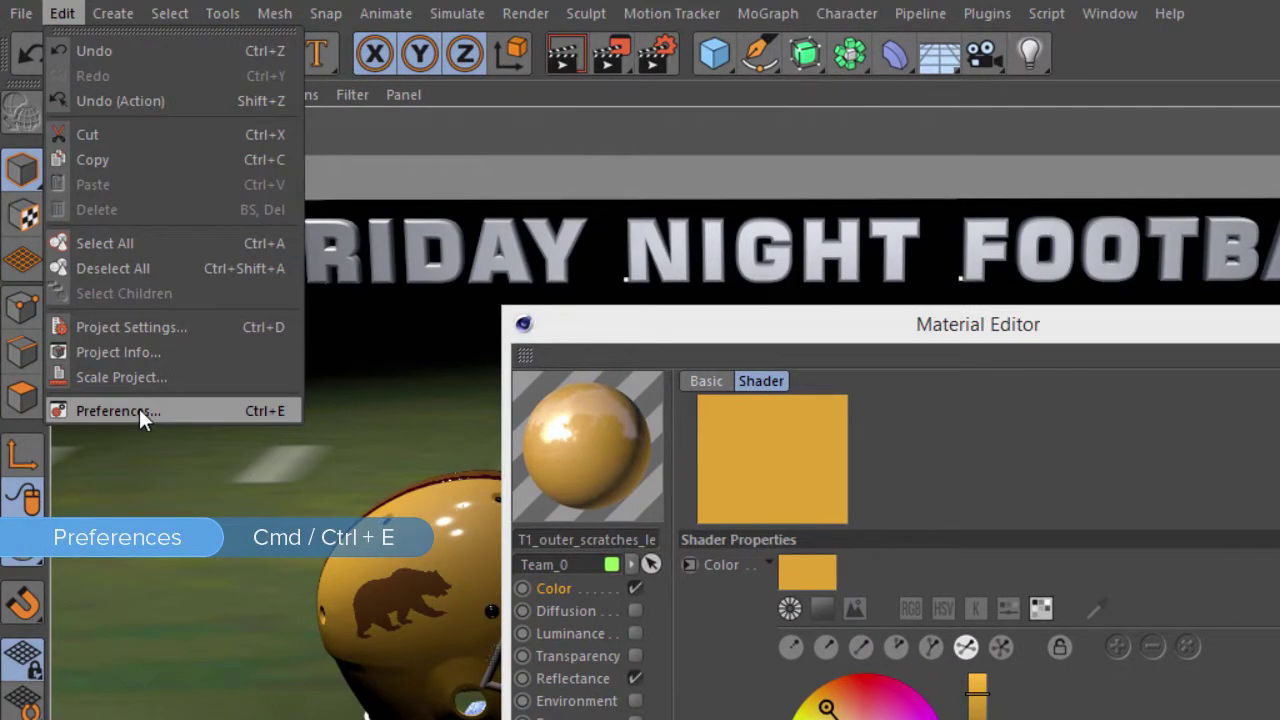
{"action": "left_click", "coordinate": [139, 409]}
{"action": "left_click_drag", "start_coordinate": [1170, 140], "coordinate": [794, 199]}
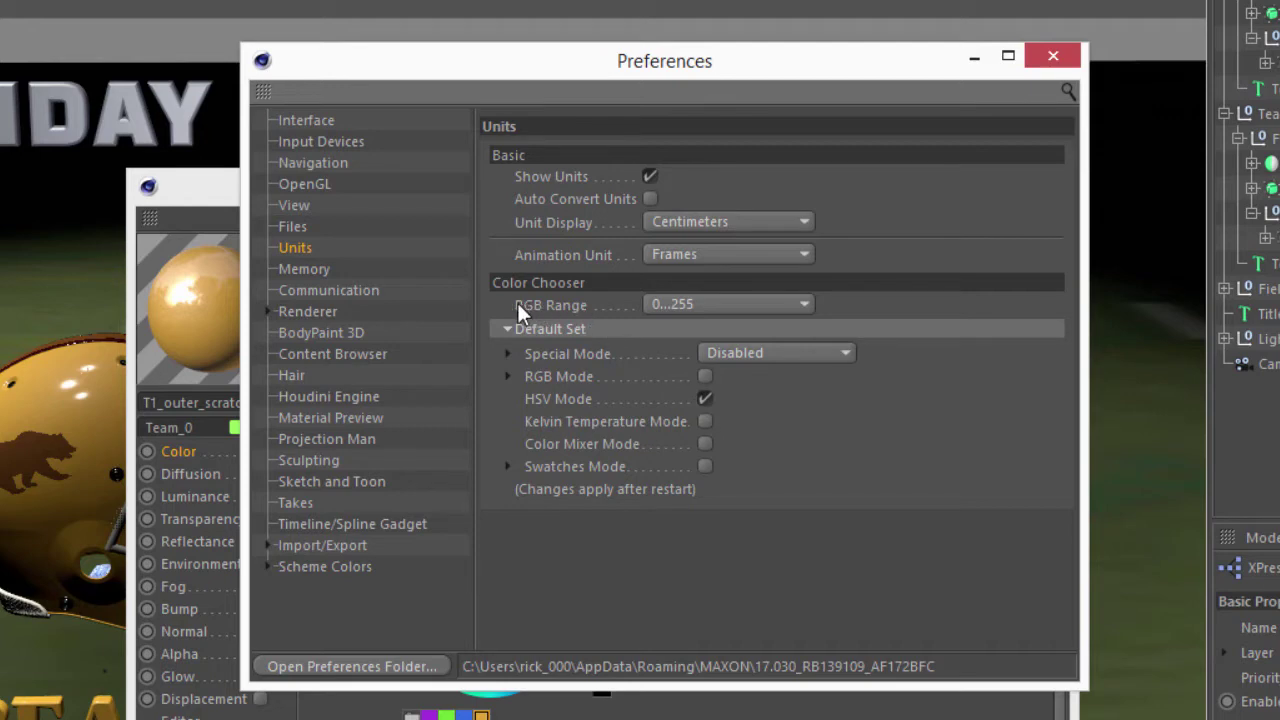
{"action": "left_click", "coordinate": [684, 310]}
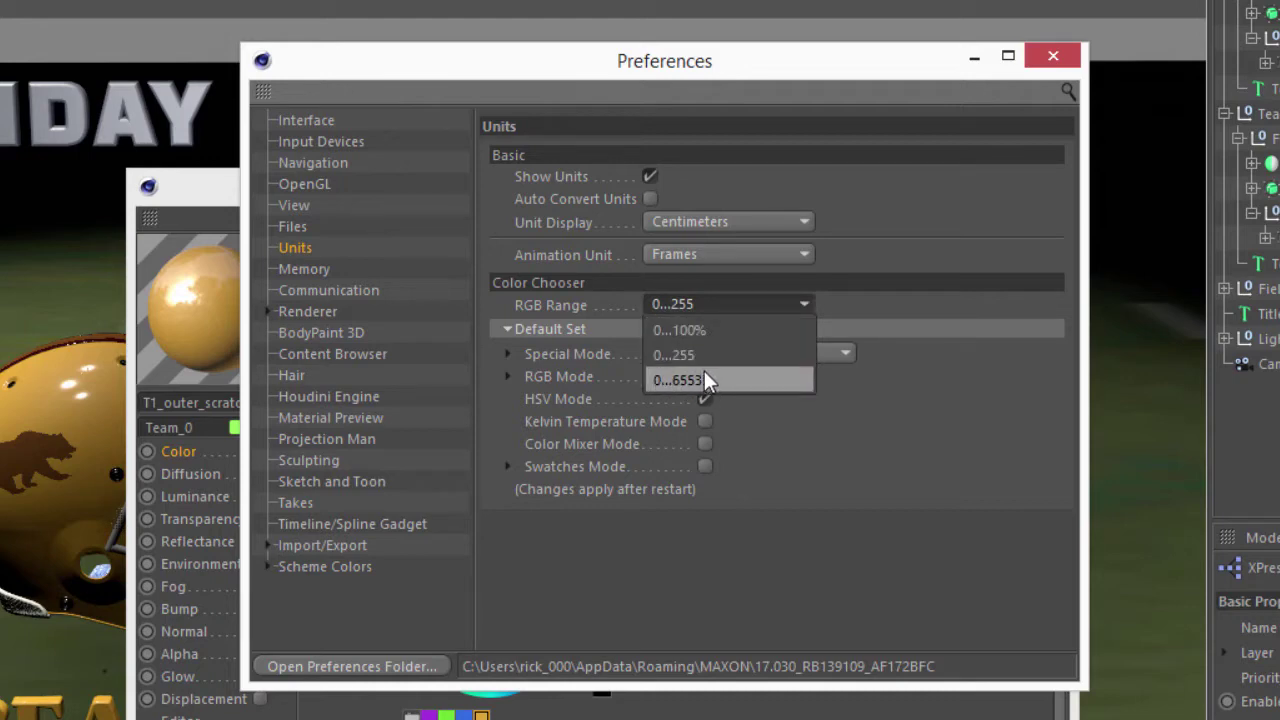
{"action": "left_click", "coordinate": [847, 540]}
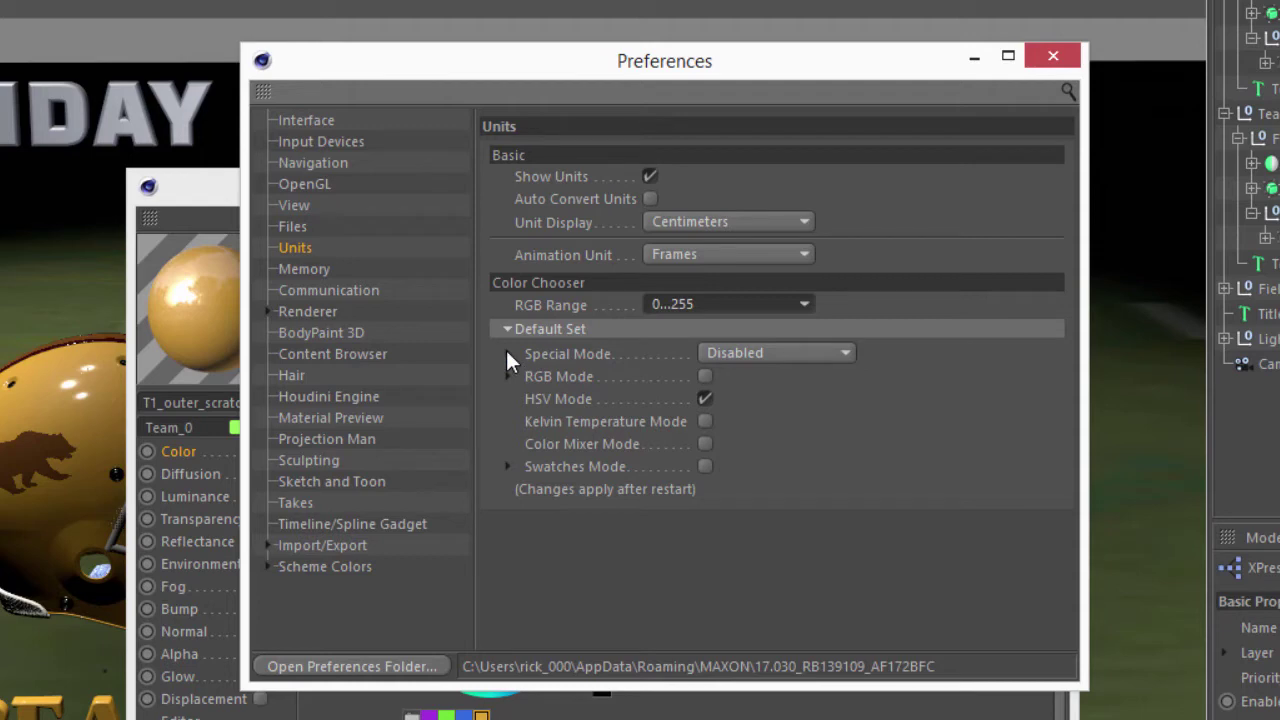
Step: Keep Special Mode Disabled and expand its wheel, spectrum and swatches size settings
{"action": "left_click", "coordinate": [745, 353]}
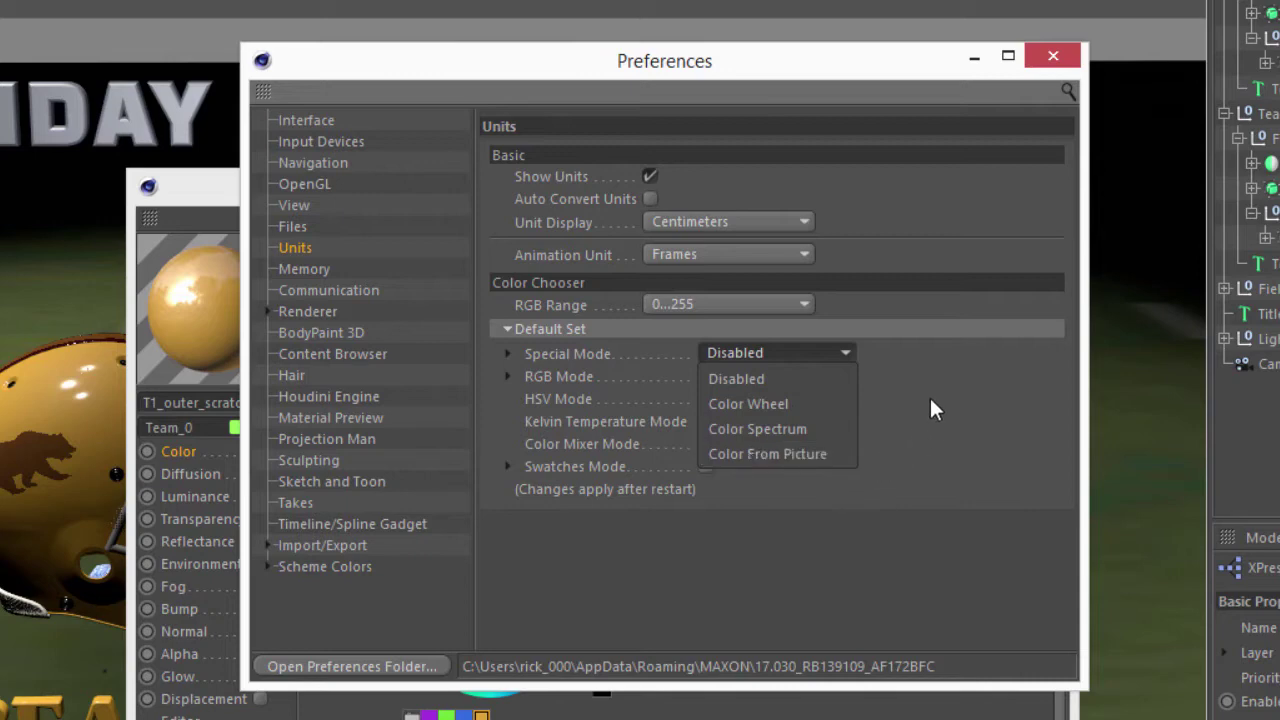
{"action": "left_click", "coordinate": [805, 386]}
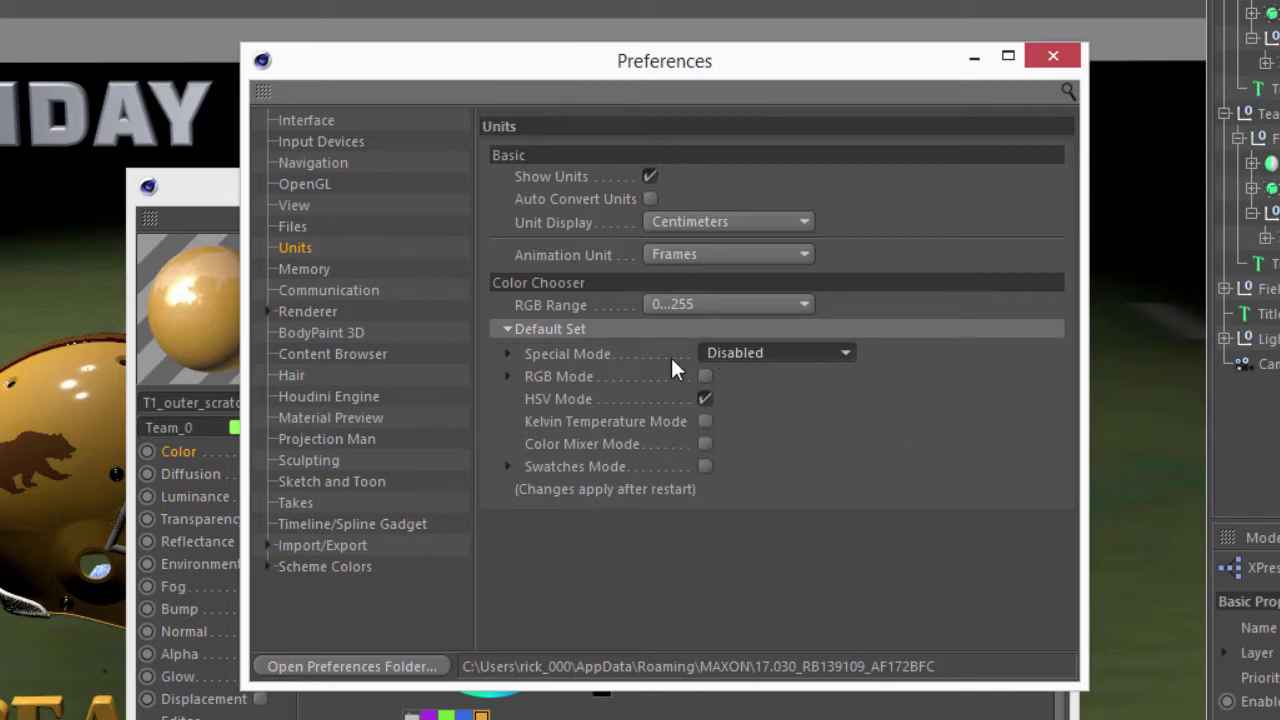
{"action": "left_click", "coordinate": [507, 353]}
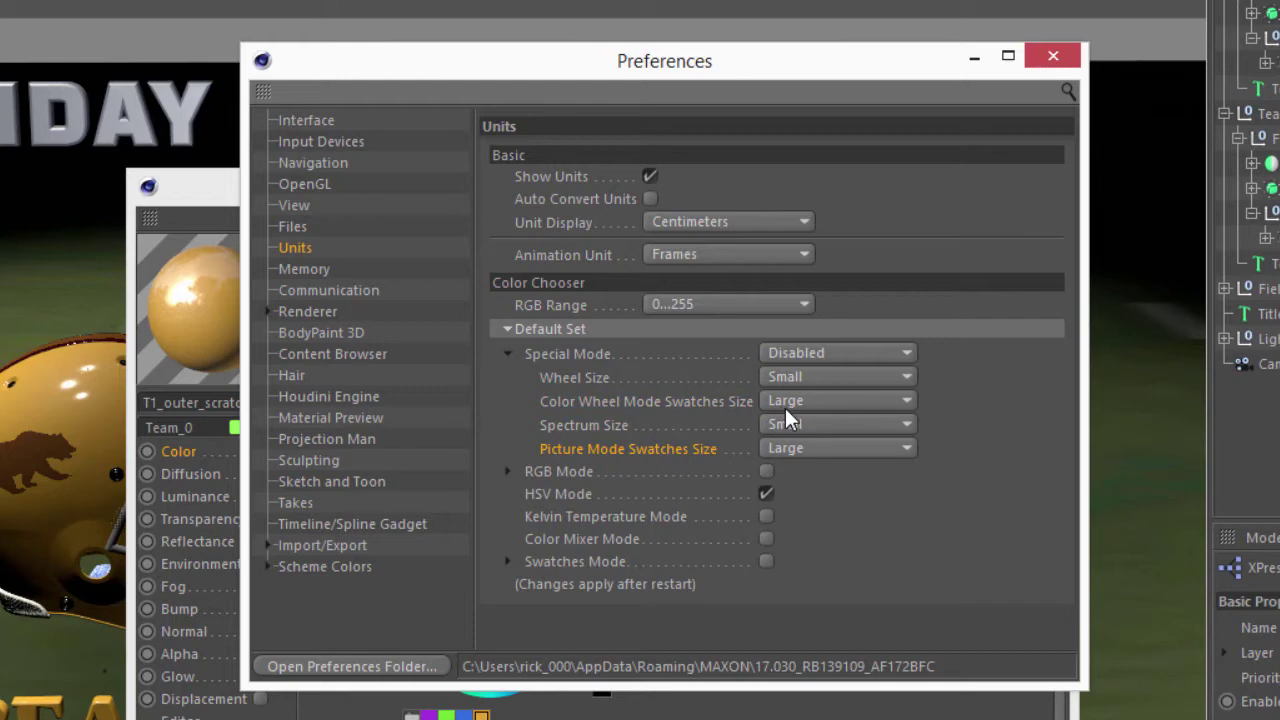
Step: Collapse Special Mode, expand RGB Mode and enable Show Hexadecimal Field, then return to the Material Editor
{"action": "left_click", "coordinate": [507, 354]}
{"action": "left_click", "coordinate": [507, 377]}
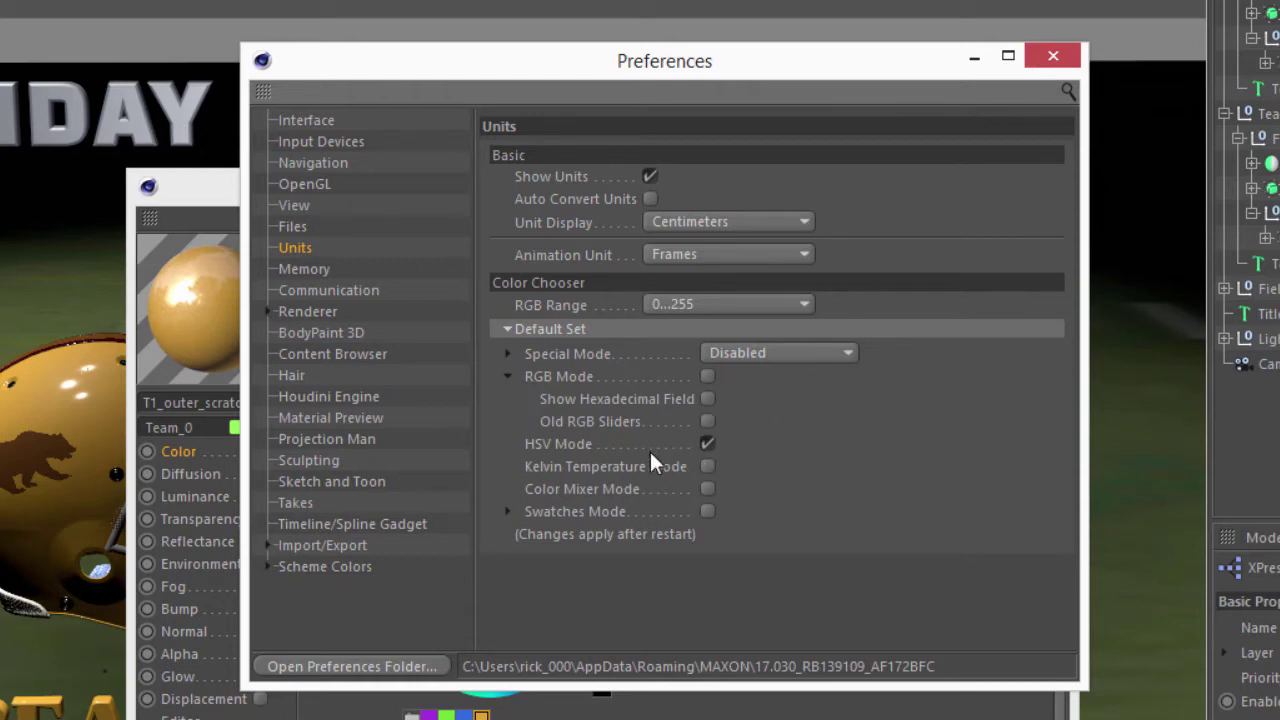
{"action": "left_click", "coordinate": [707, 377]}
{"action": "left_click", "coordinate": [707, 445]}
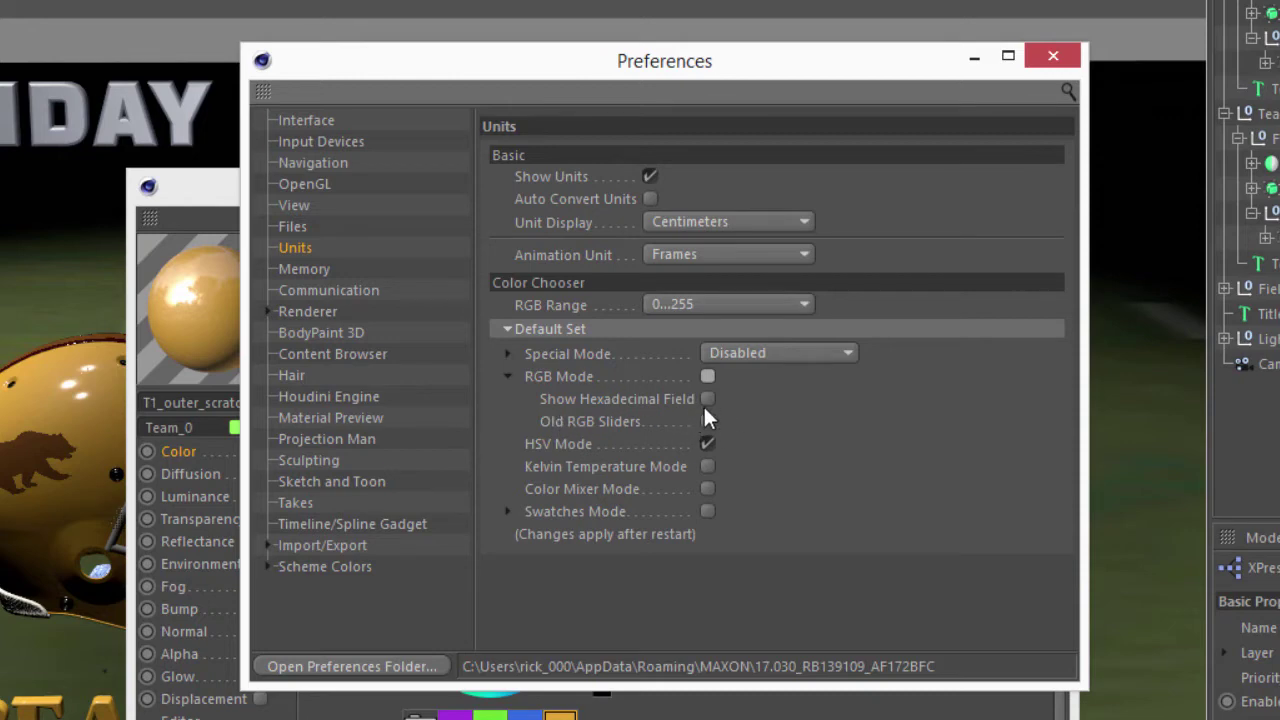
{"action": "left_click_drag", "start_coordinate": [579, 77], "coordinate": [1219, 127]}
{"action": "left_click", "coordinate": [535, 484]}
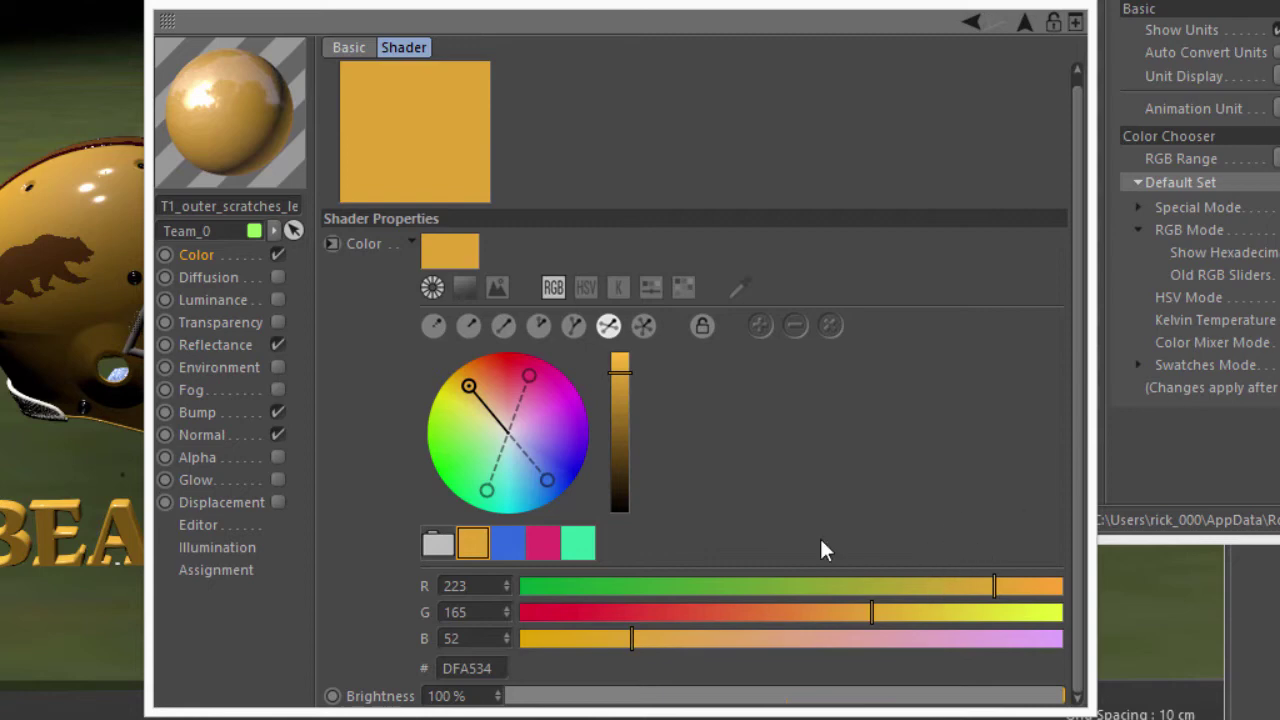
Step: Hide the colour wheel for plain RGB sliders, and enable Show Hexadecimal Field and Old RGB Sliders defaults
{"action": "left_click", "coordinate": [432, 287]}
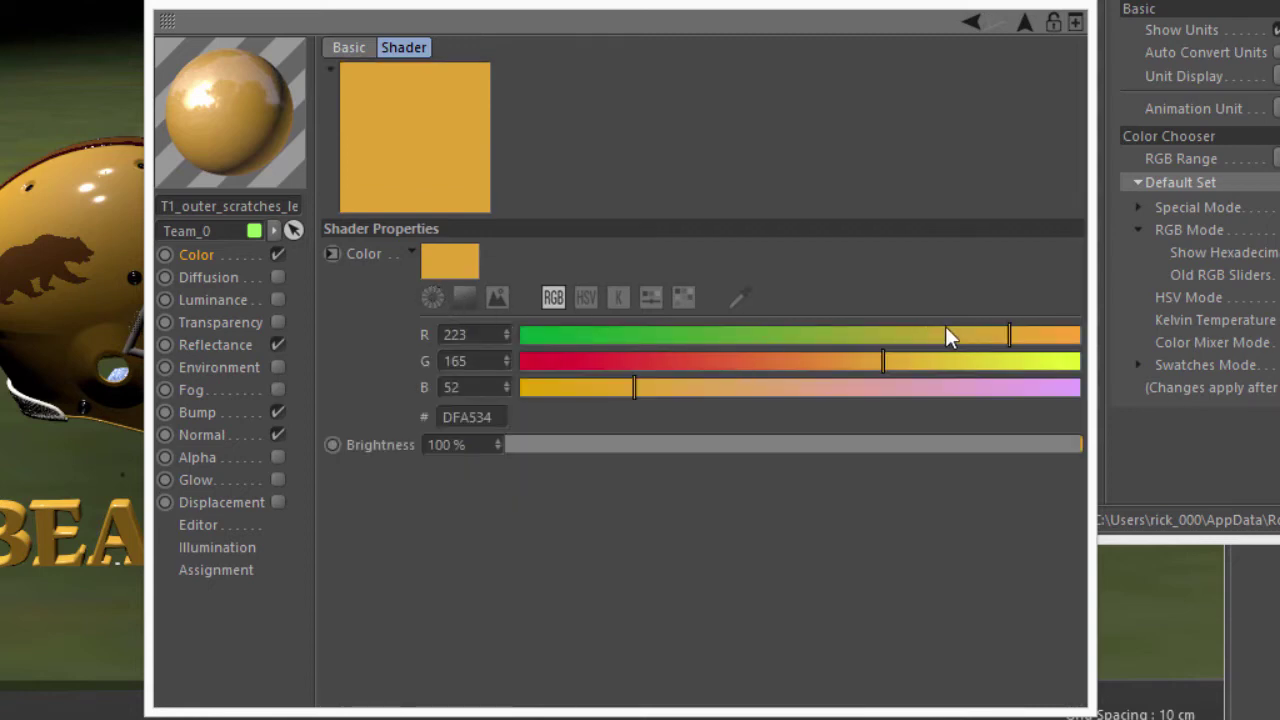
{"action": "left_click_drag", "start_coordinate": [945, 336], "coordinate": [635, 336]}
{"action": "left_click_drag", "start_coordinate": [874, 363], "coordinate": [811, 380]}
{"action": "left_click_drag", "start_coordinate": [681, 389], "coordinate": [914, 407]}
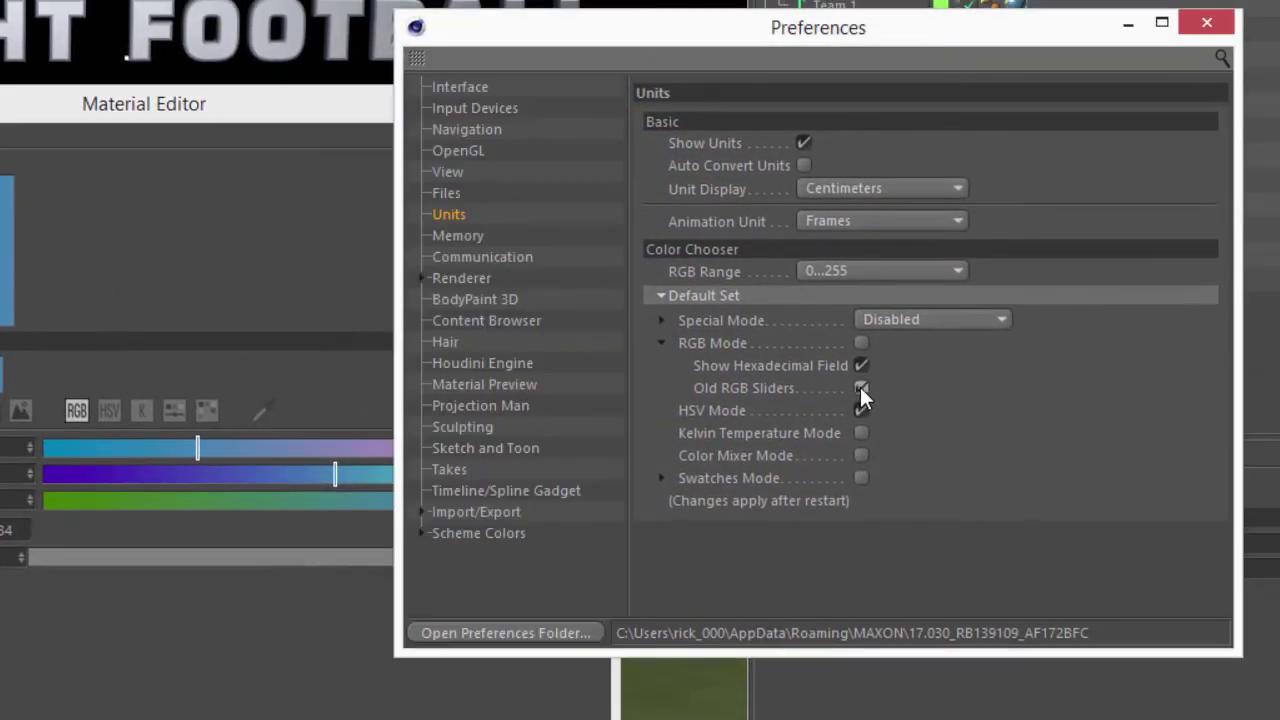
{"action": "left_click", "coordinate": [956, 365]}
{"action": "left_click", "coordinate": [956, 387]}
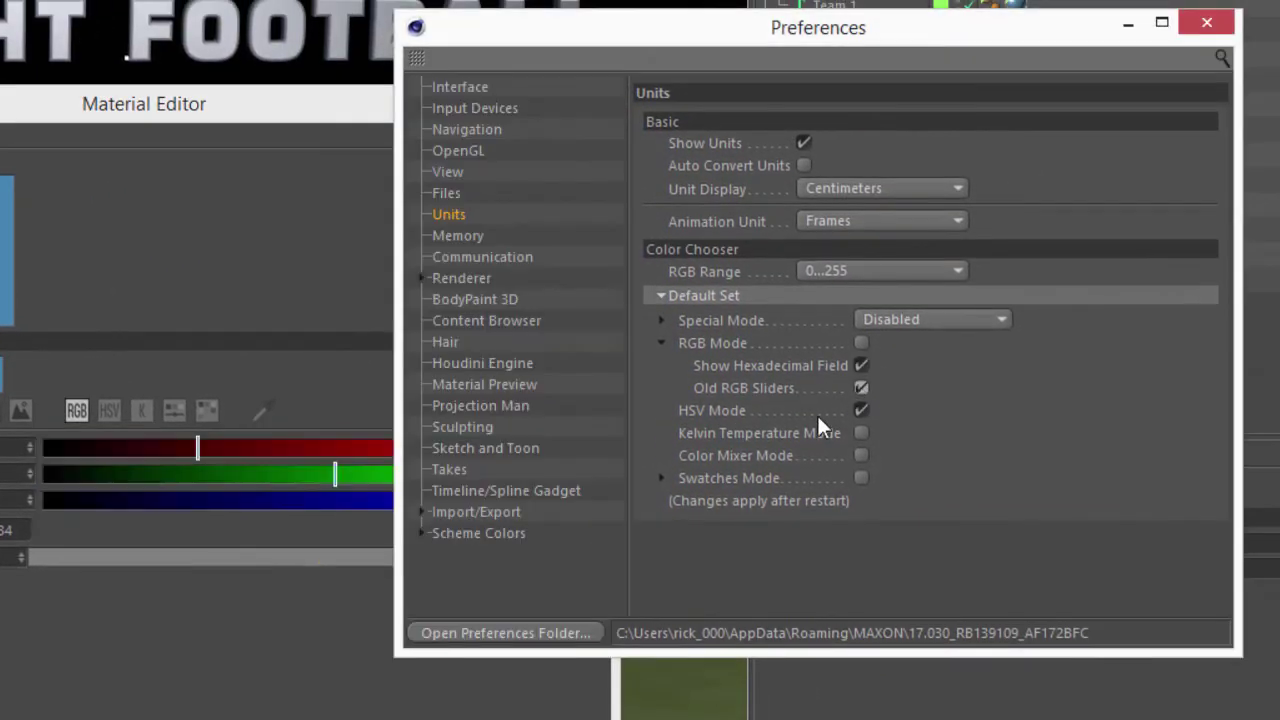
Step: Change the Team_0 material colour to teal, 55/178/180 (hex 37B2B4)
{"action": "left_click", "coordinate": [254, 183]}
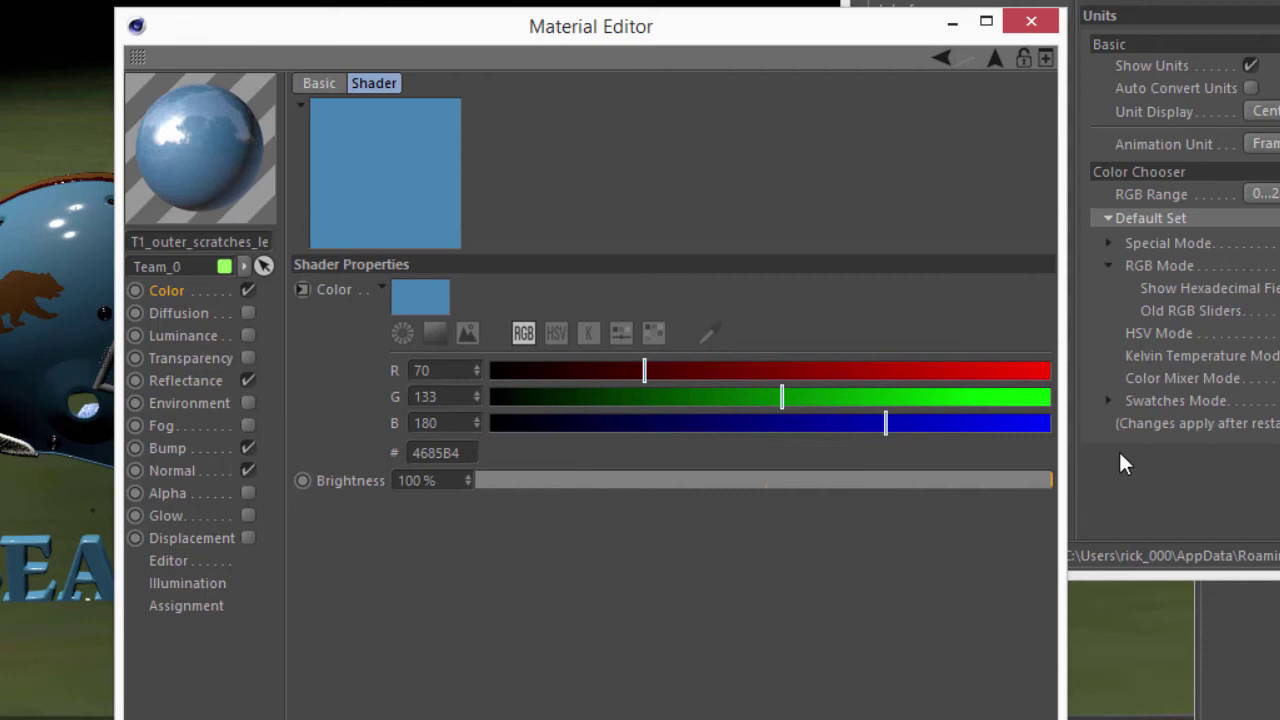
{"action": "left_click_drag", "start_coordinate": [783, 372], "coordinate": [994, 372]}
{"action": "left_click_drag", "start_coordinate": [826, 397], "coordinate": [611, 370]}
{"action": "left_click_drag", "start_coordinate": [694, 397], "coordinate": [884, 397]}
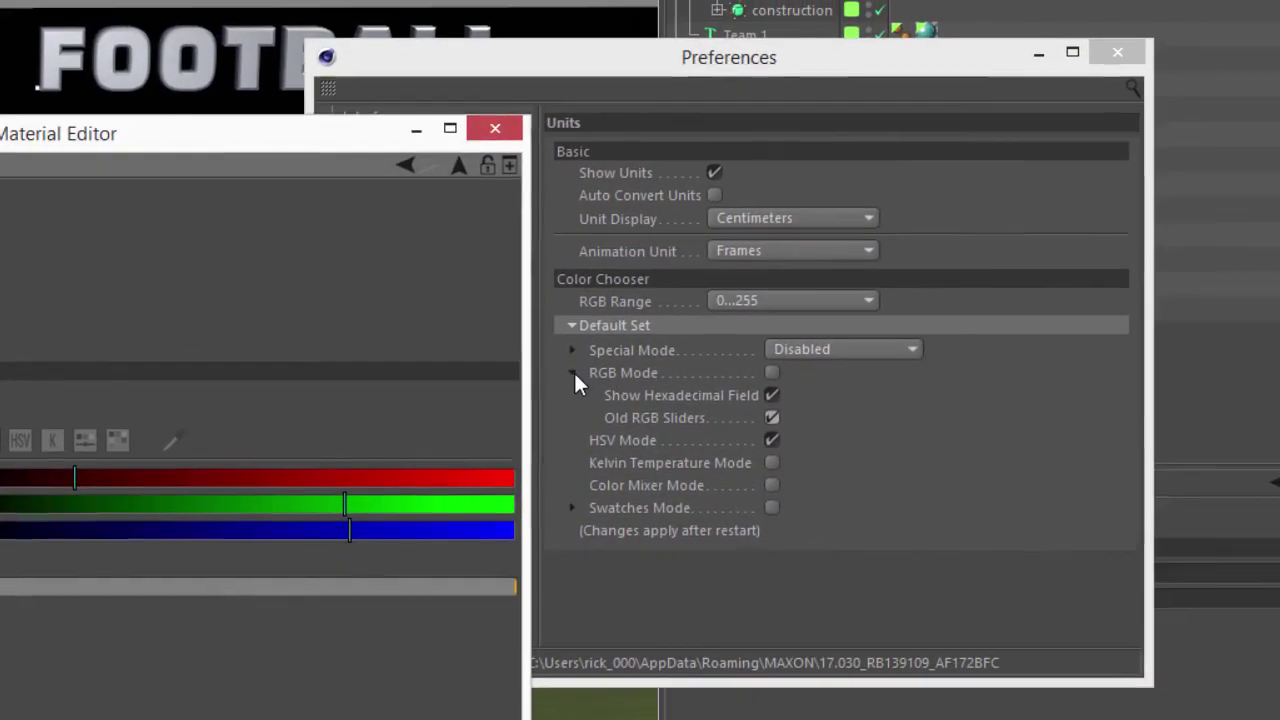
Step: Collapse RGB Mode, expand Swatches Mode defaults, and switch the material colour picker to swatches
{"action": "left_click", "coordinate": [573, 372]}
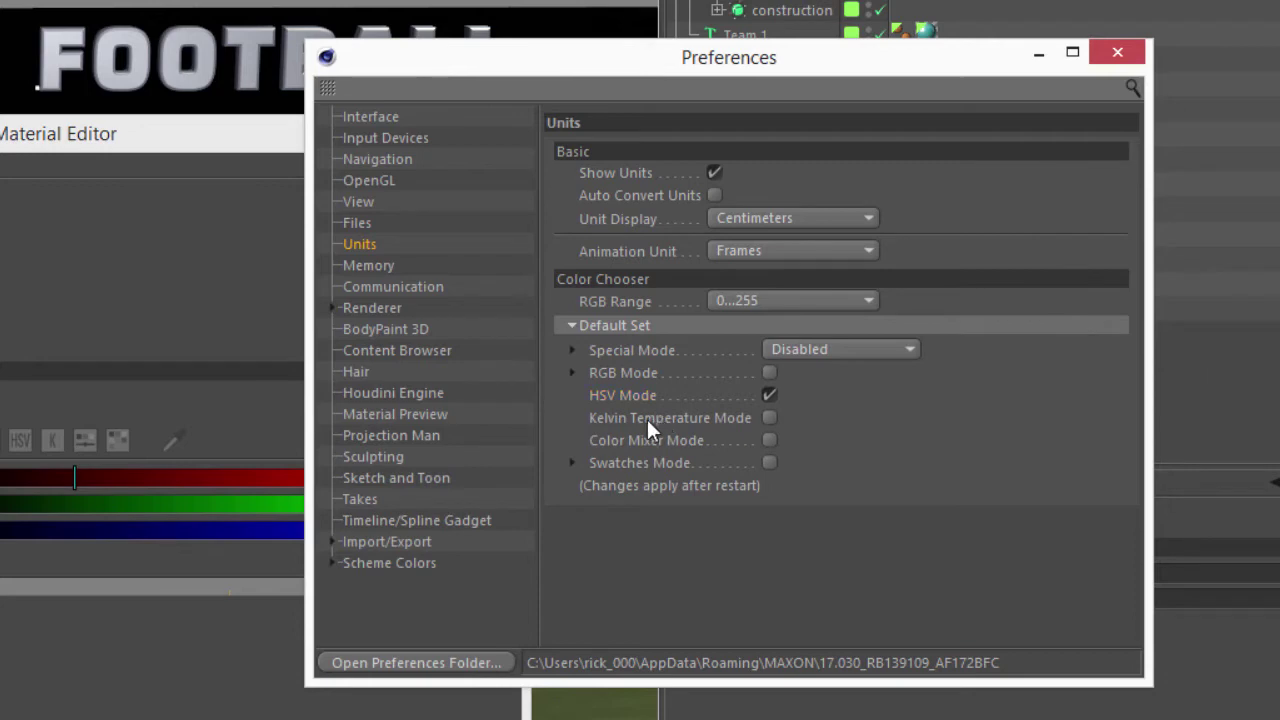
{"action": "left_click", "coordinate": [573, 462]}
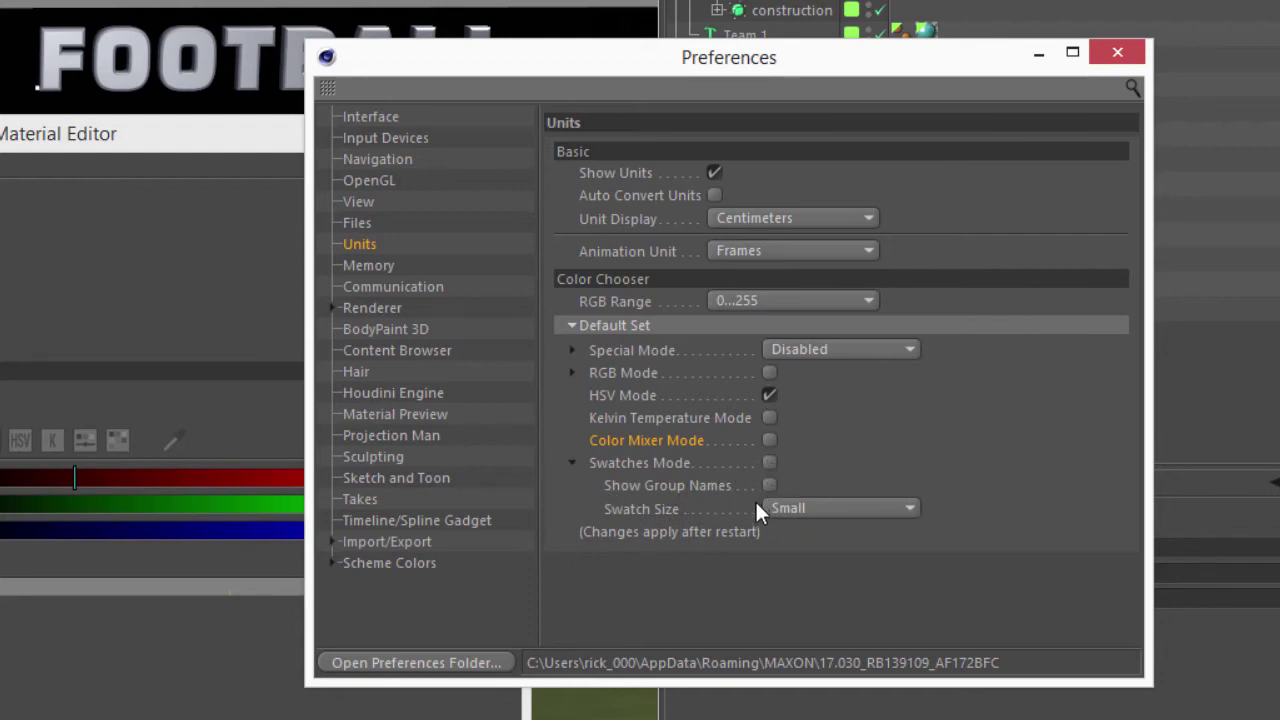
{"action": "left_click", "coordinate": [117, 440]}
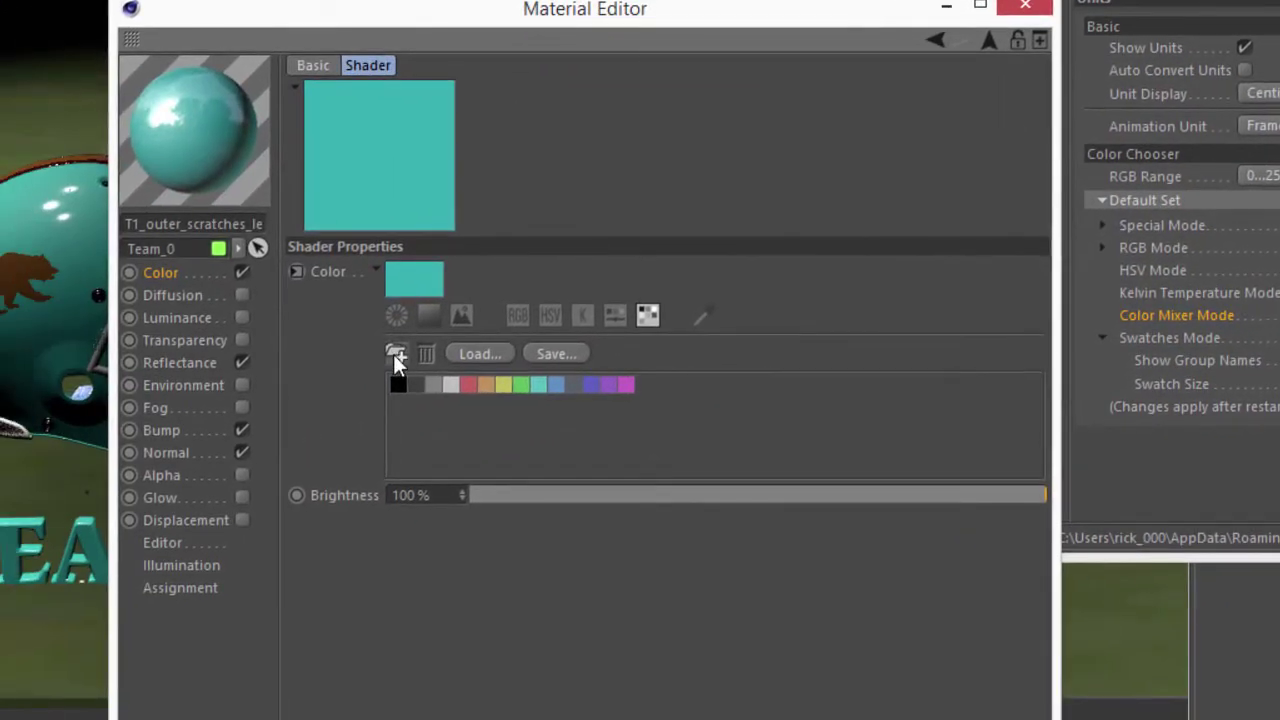
Step: Create a new swatch group named 'Pastels'
{"action": "left_click", "coordinate": [393, 354]}
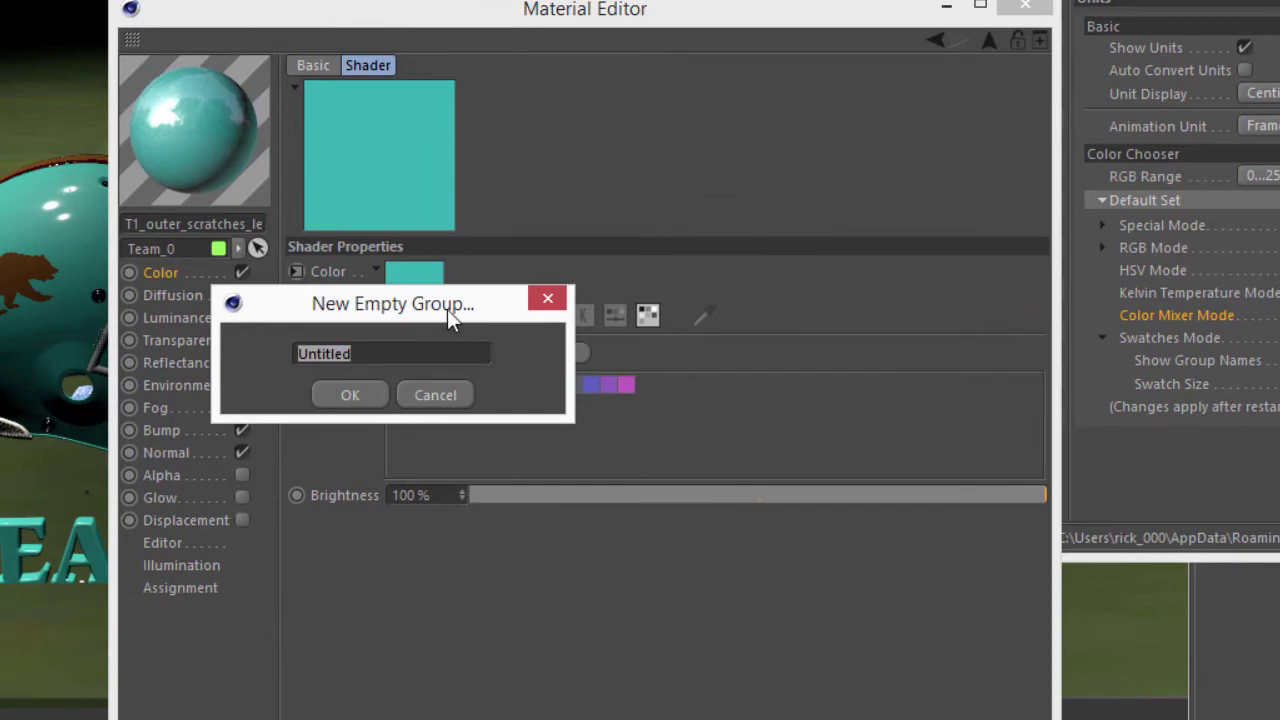
{"action": "type", "text": "Pastels"}
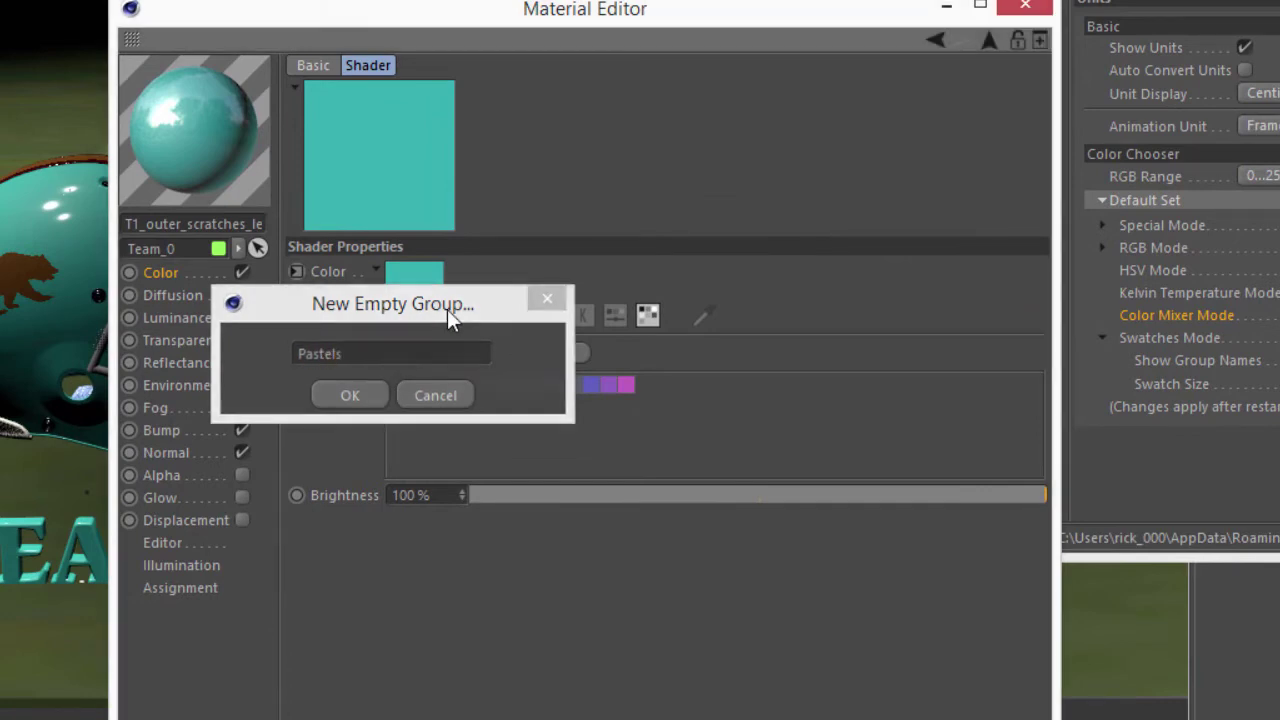
{"action": "key", "text": "Return"}
Step: Soften the colour wheel harmony into pastels and move all four swatches into the Pastels group
{"action": "left_click", "coordinate": [397, 315]}
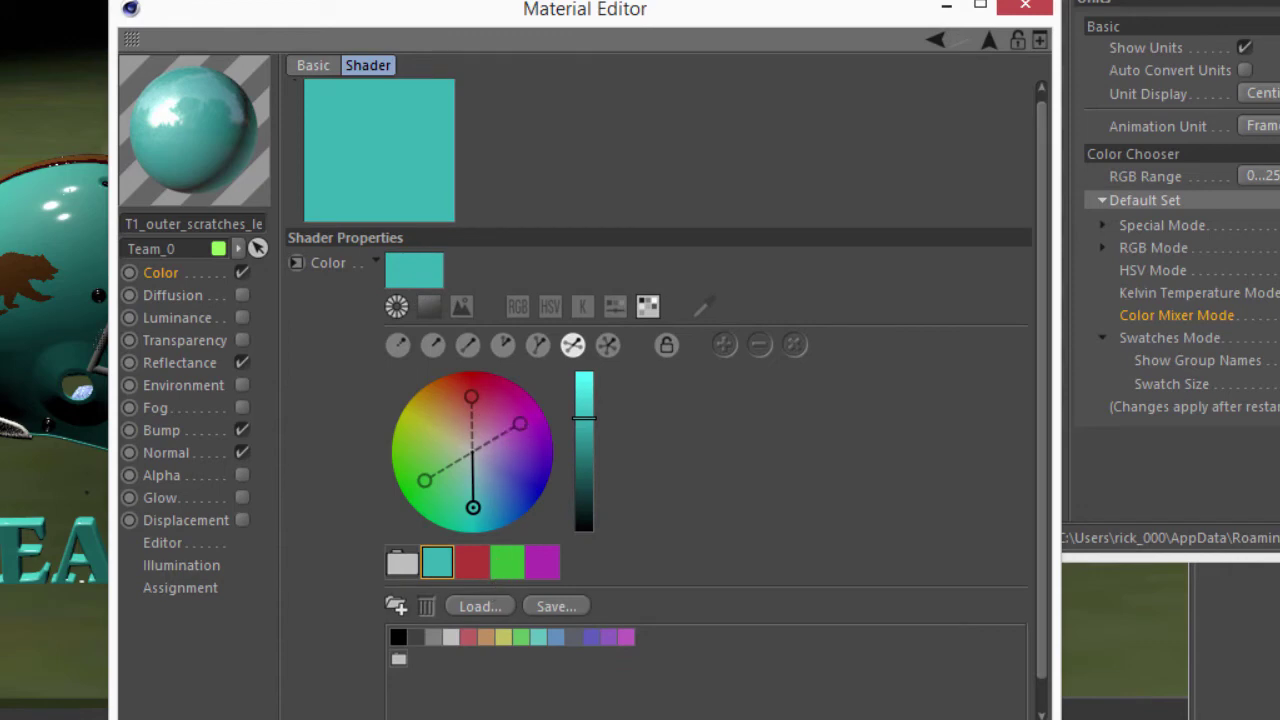
{"action": "left_click", "coordinate": [542, 562]}
{"action": "left_click_drag", "start_coordinate": [508, 420], "coordinate": [491, 438]}
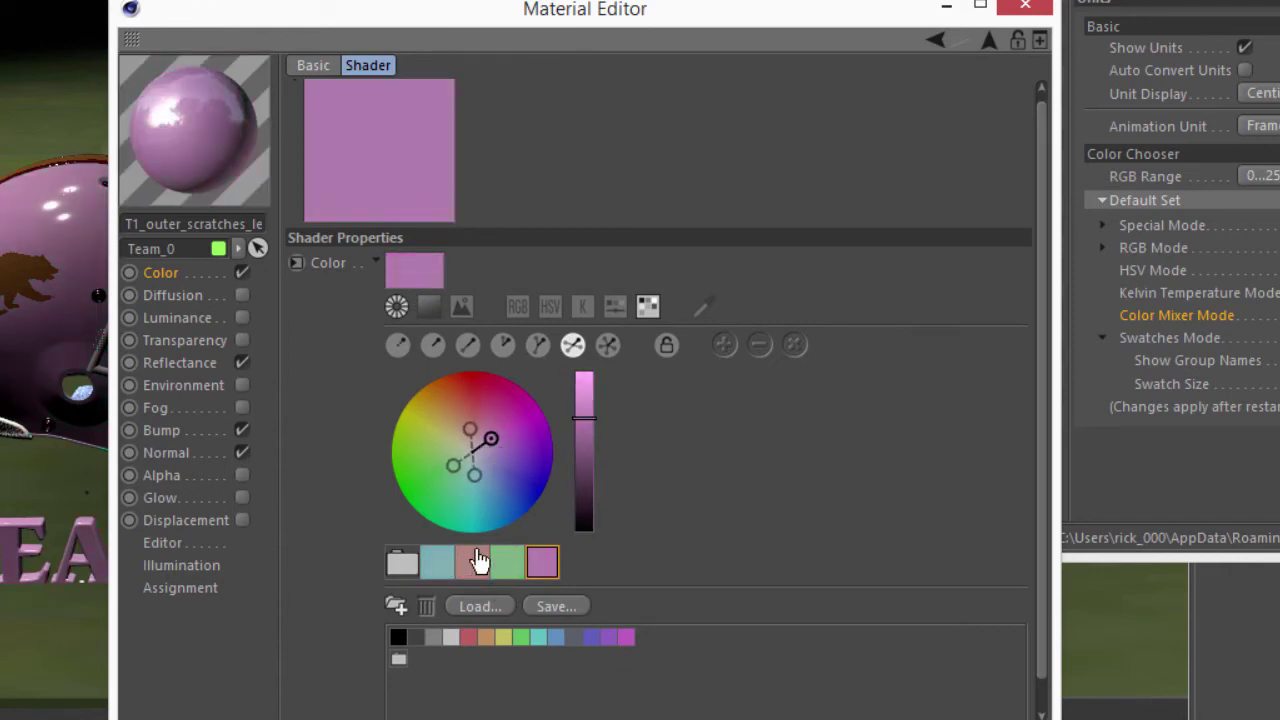
{"action": "left_click", "coordinate": [435, 573]}
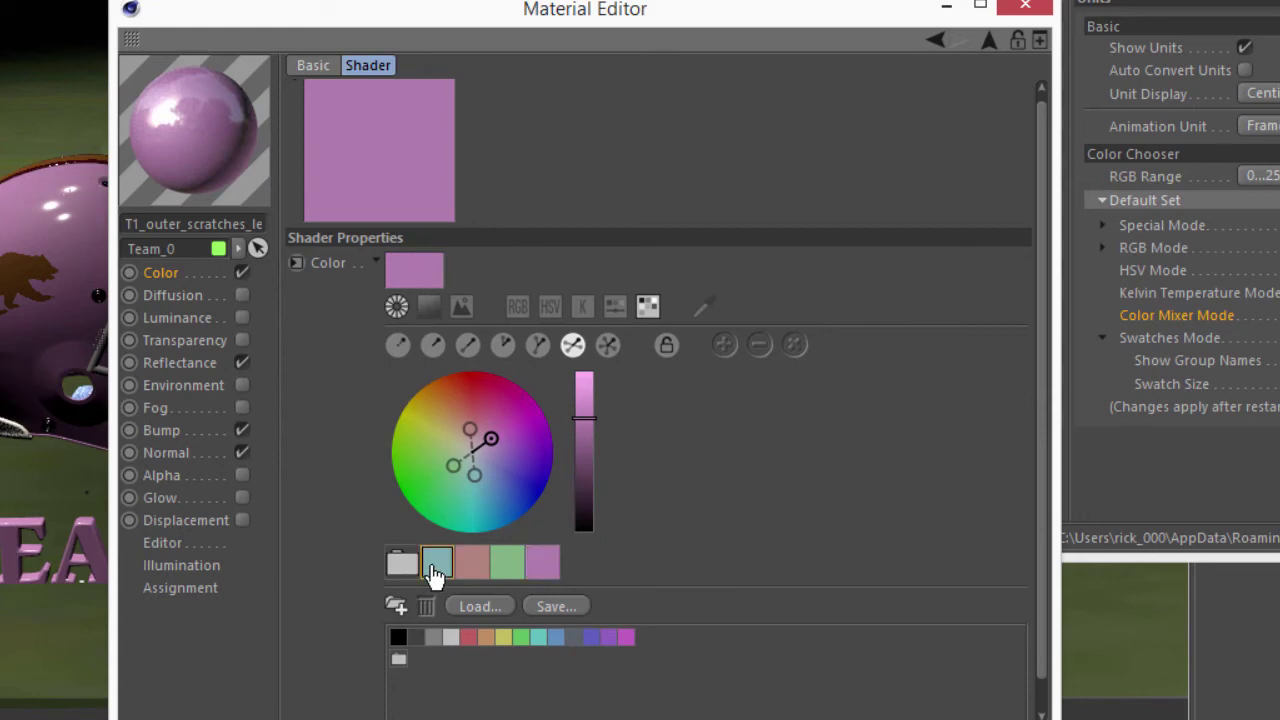
{"action": "left_click", "coordinate": [540, 563], "text": "shift"}
{"action": "left_click_drag", "start_coordinate": [434, 563], "coordinate": [400, 664]}
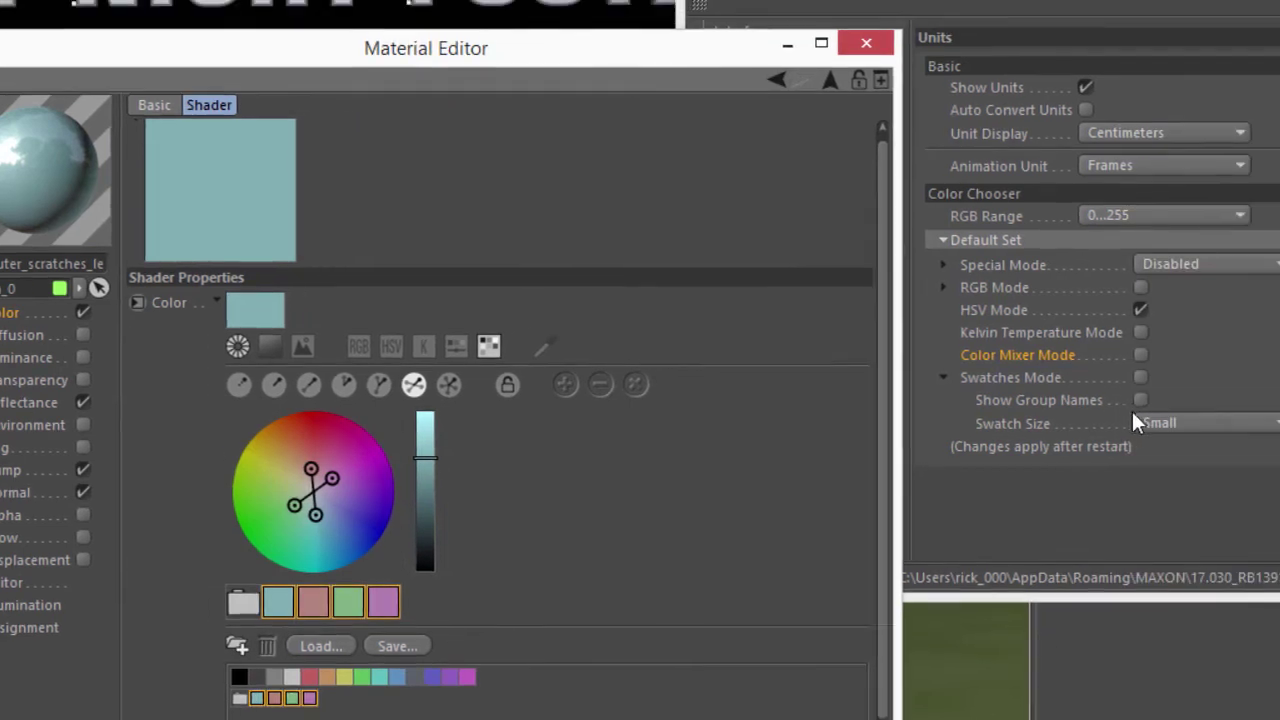
Step: Set the default Swatch Size to Large, show swatch group names, then change Swatch Size to Medium
{"action": "left_click", "coordinate": [1150, 420]}
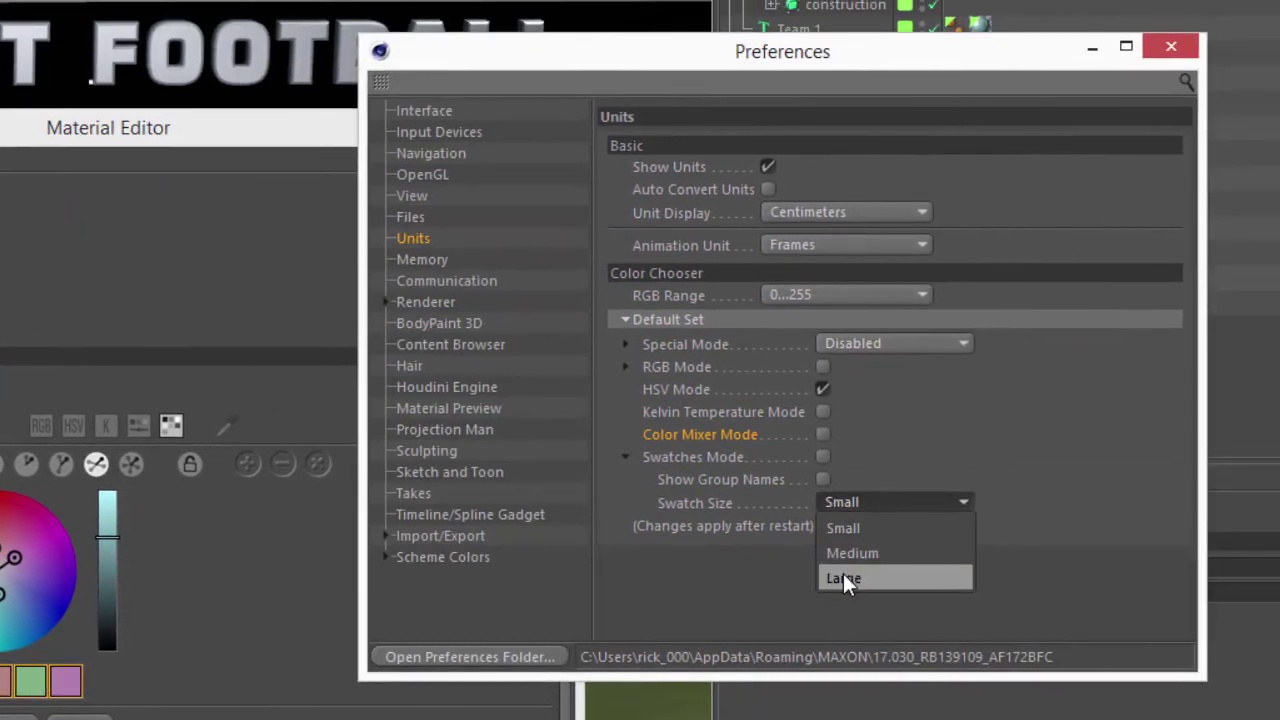
{"action": "left_click", "coordinate": [843, 578]}
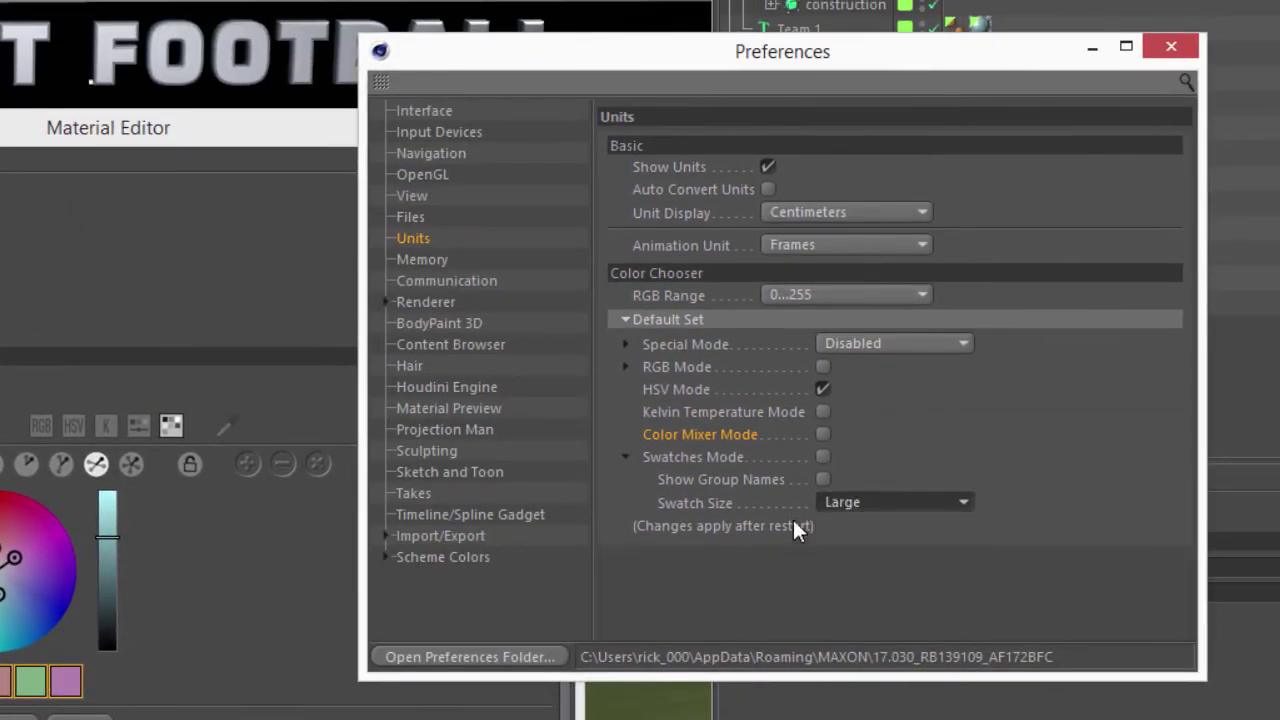
{"action": "left_click", "coordinate": [822, 480]}
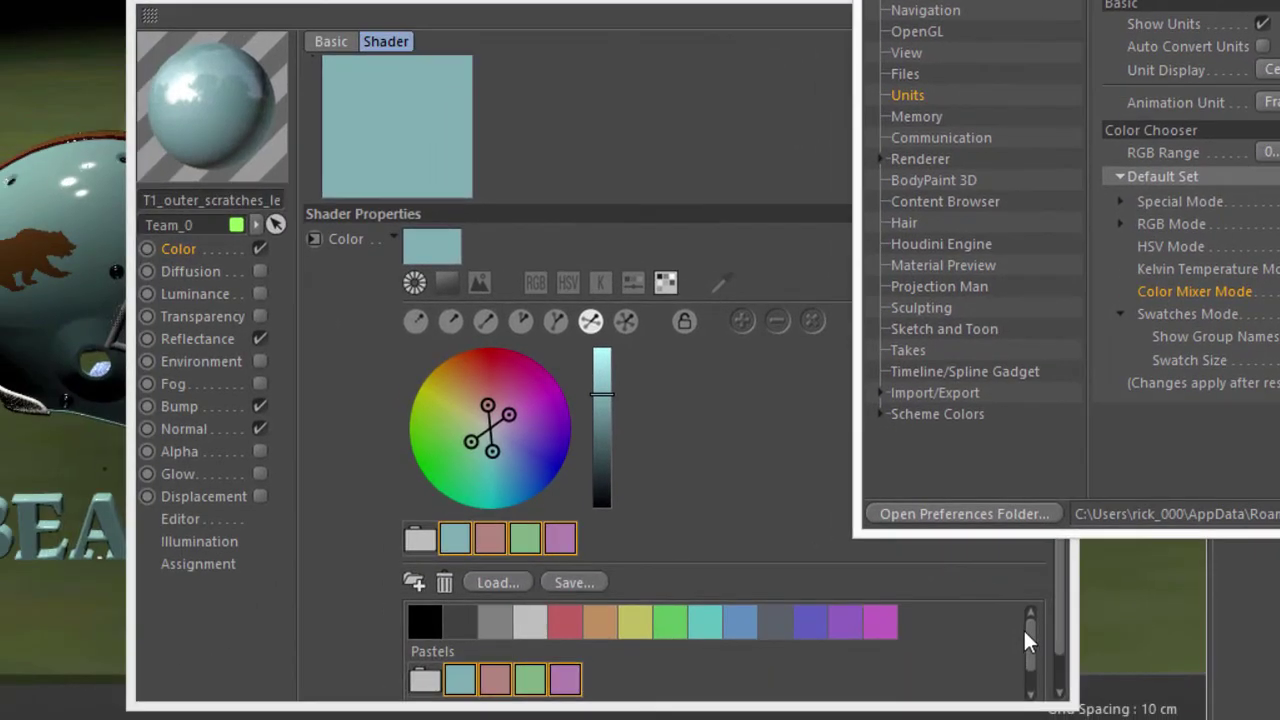
{"action": "left_click", "coordinate": [1025, 640]}
{"action": "scroll", "coordinate": [1027, 651], "scroll_direction": "down", "scroll_amount": 1}
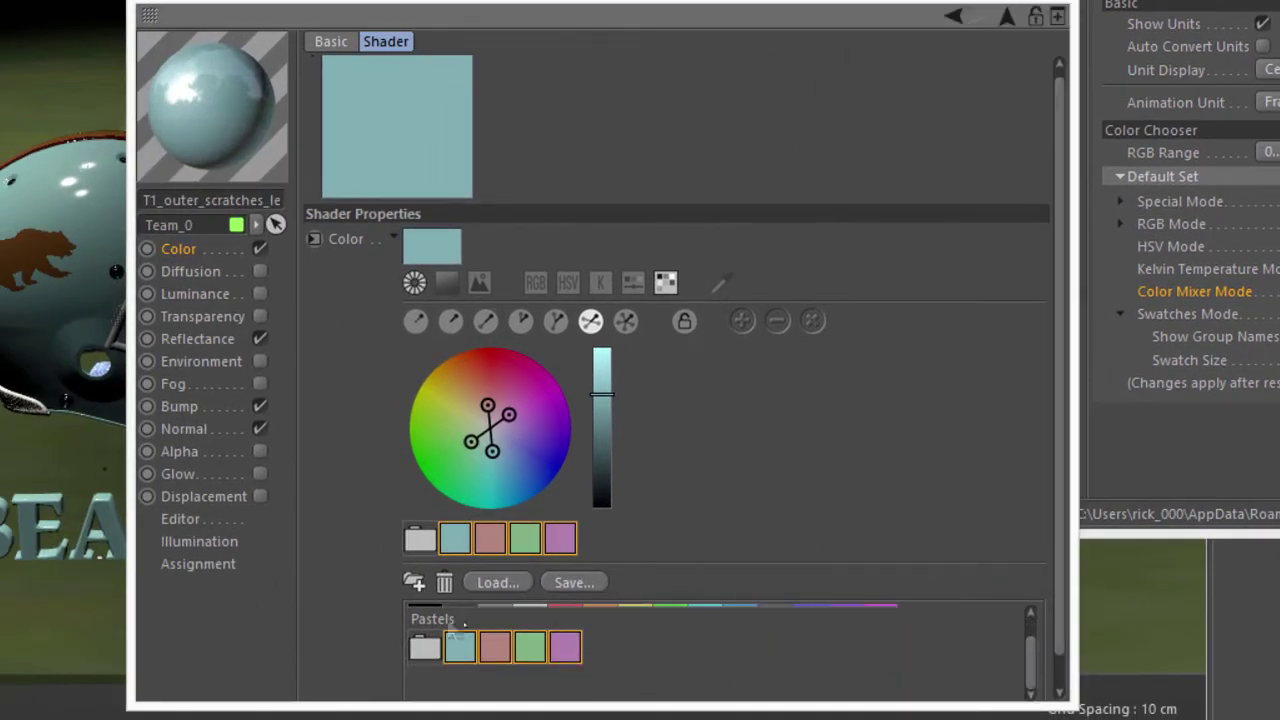
{"action": "scroll", "coordinate": [424, 646], "scroll_direction": "up", "scroll_amount": 1}
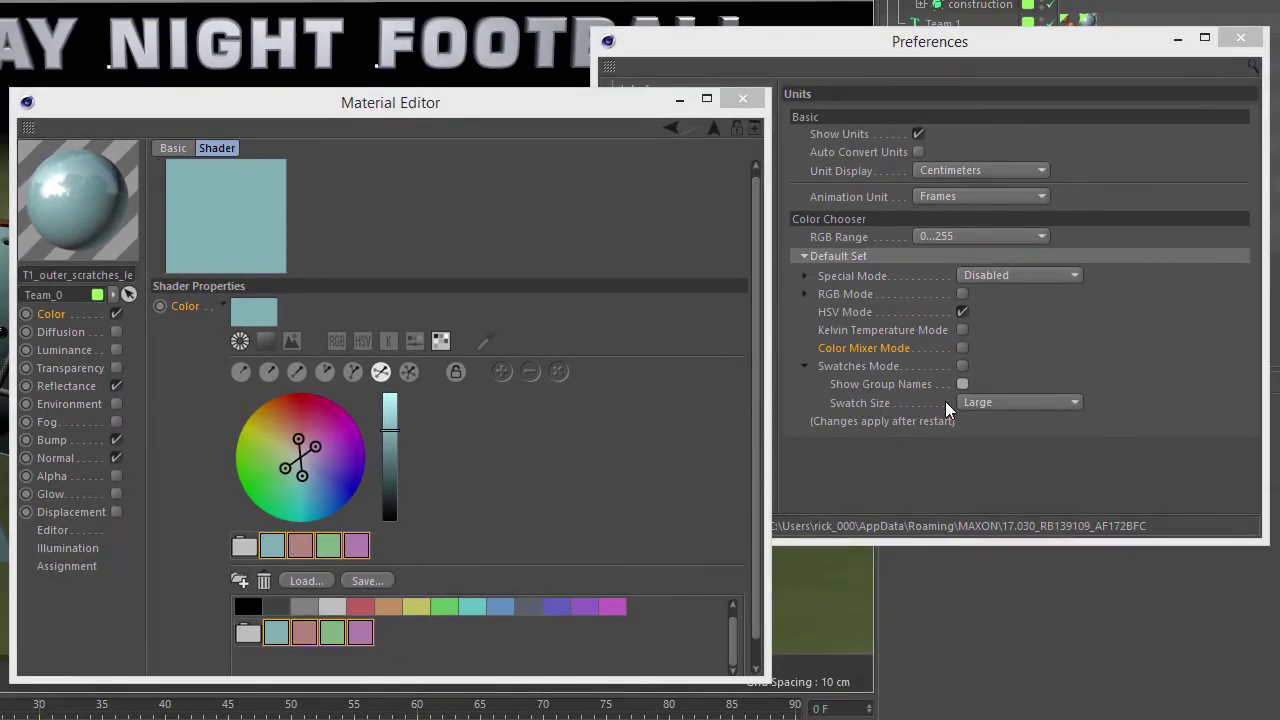
{"action": "left_click", "coordinate": [966, 403]}
{"action": "left_click", "coordinate": [976, 441]}
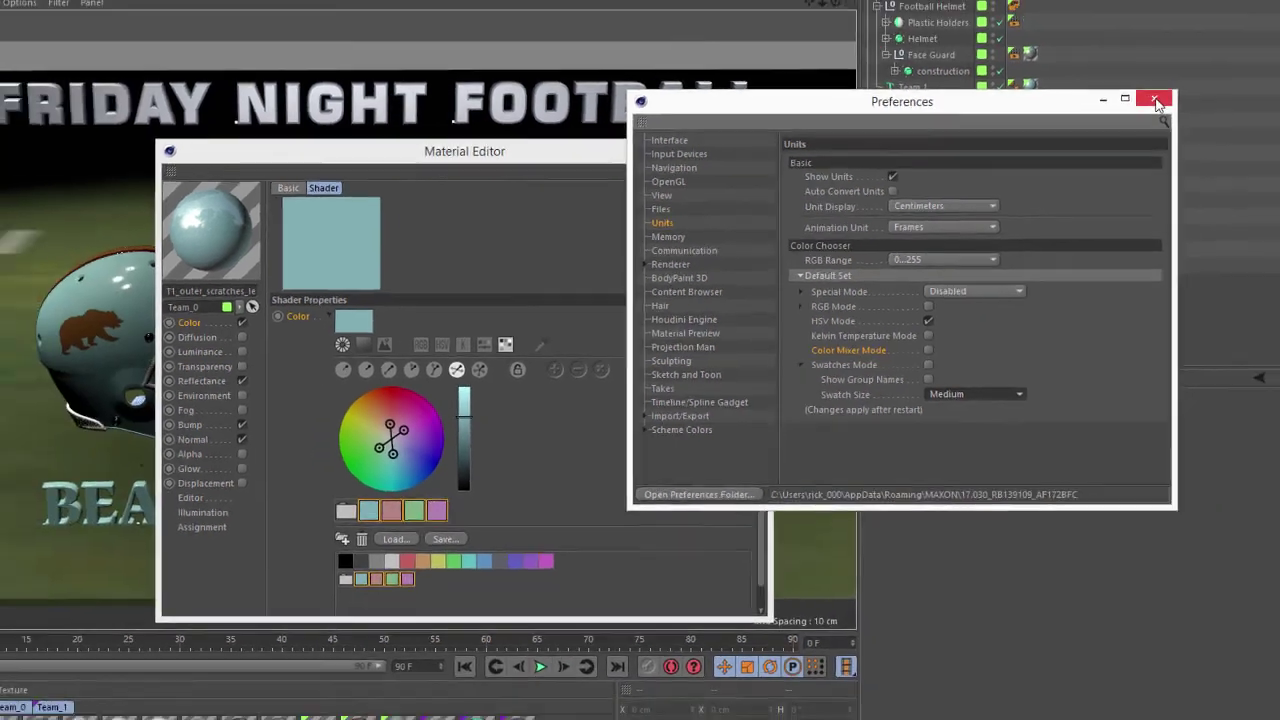
Step: Close Preferences and quit Cinema 4D without saving the football project
{"action": "left_click", "coordinate": [1240, 37]}
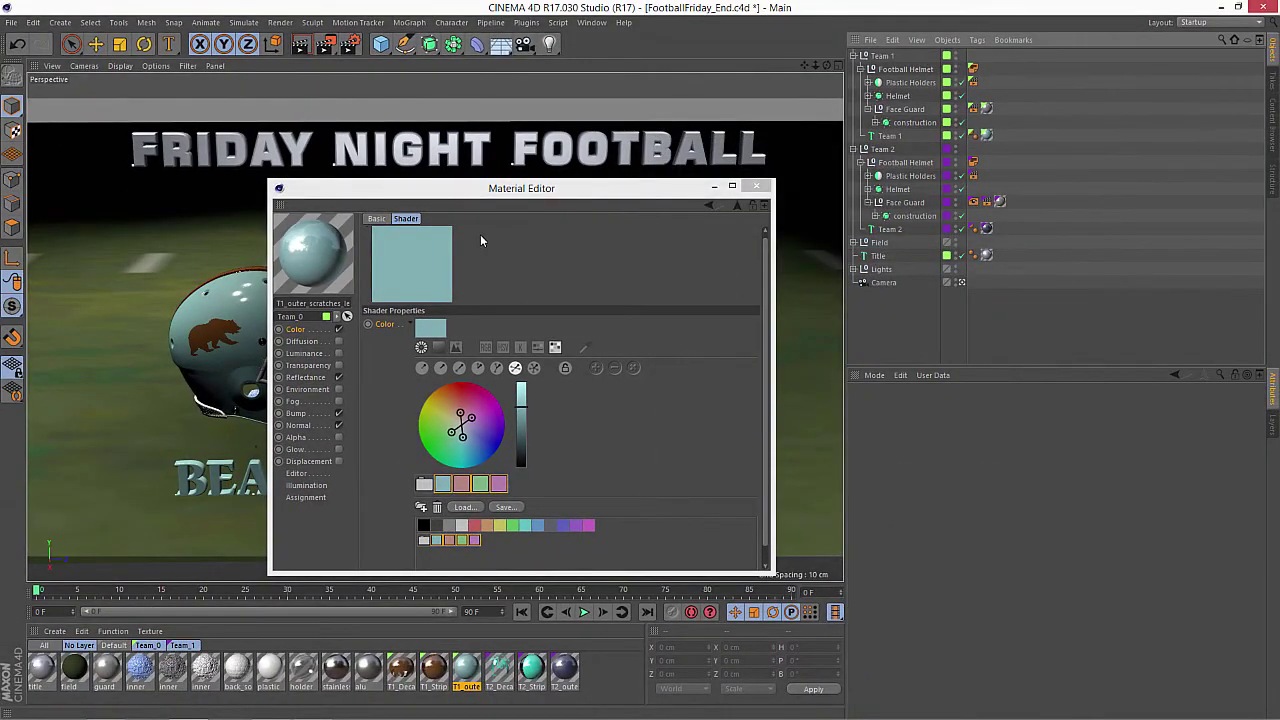
{"action": "left_click", "coordinate": [1270, 7]}
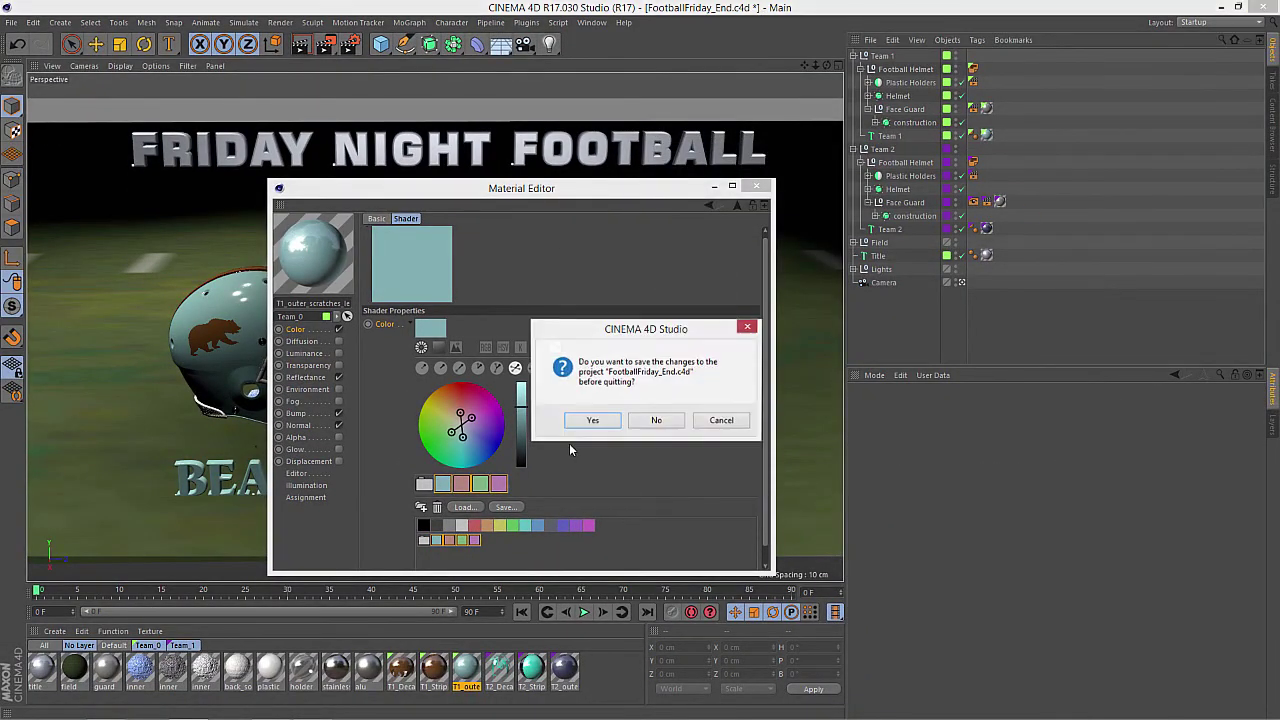
{"action": "left_click", "coordinate": [652, 424]}
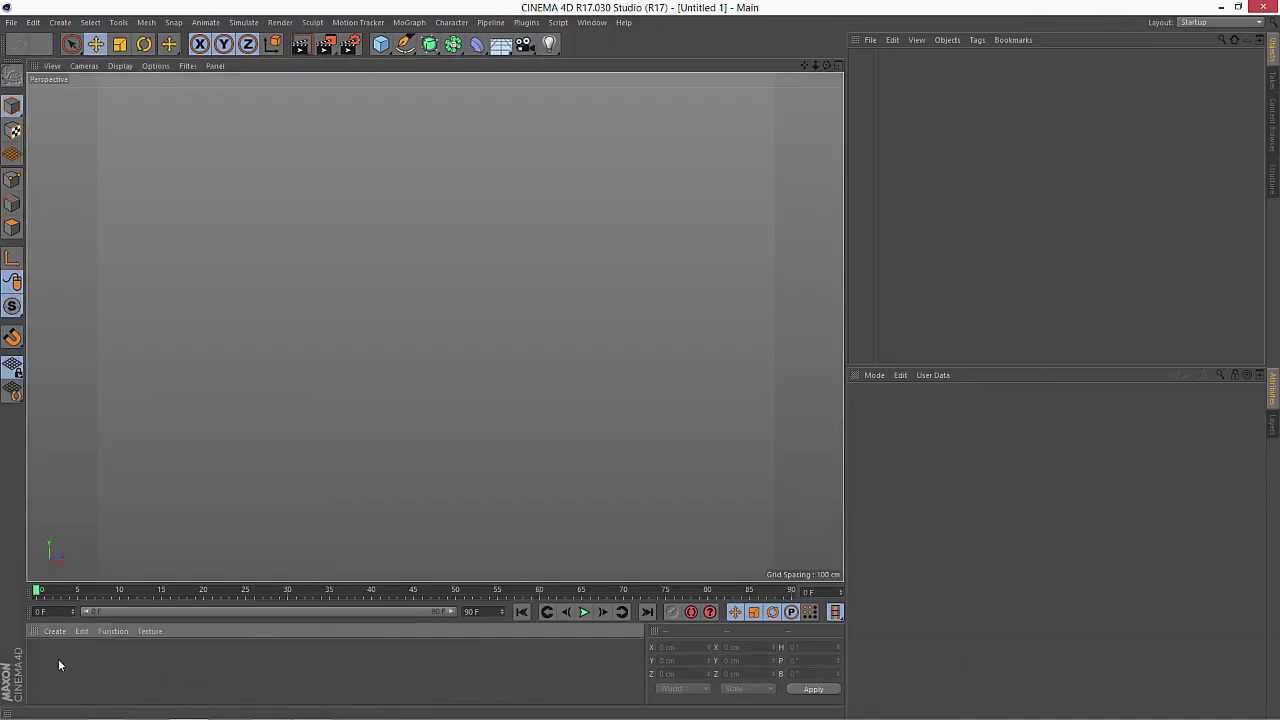
Step: Create a new material 'Mat', open it, and show its colour as a colour wheel
{"action": "double_click", "coordinate": [59, 662]}
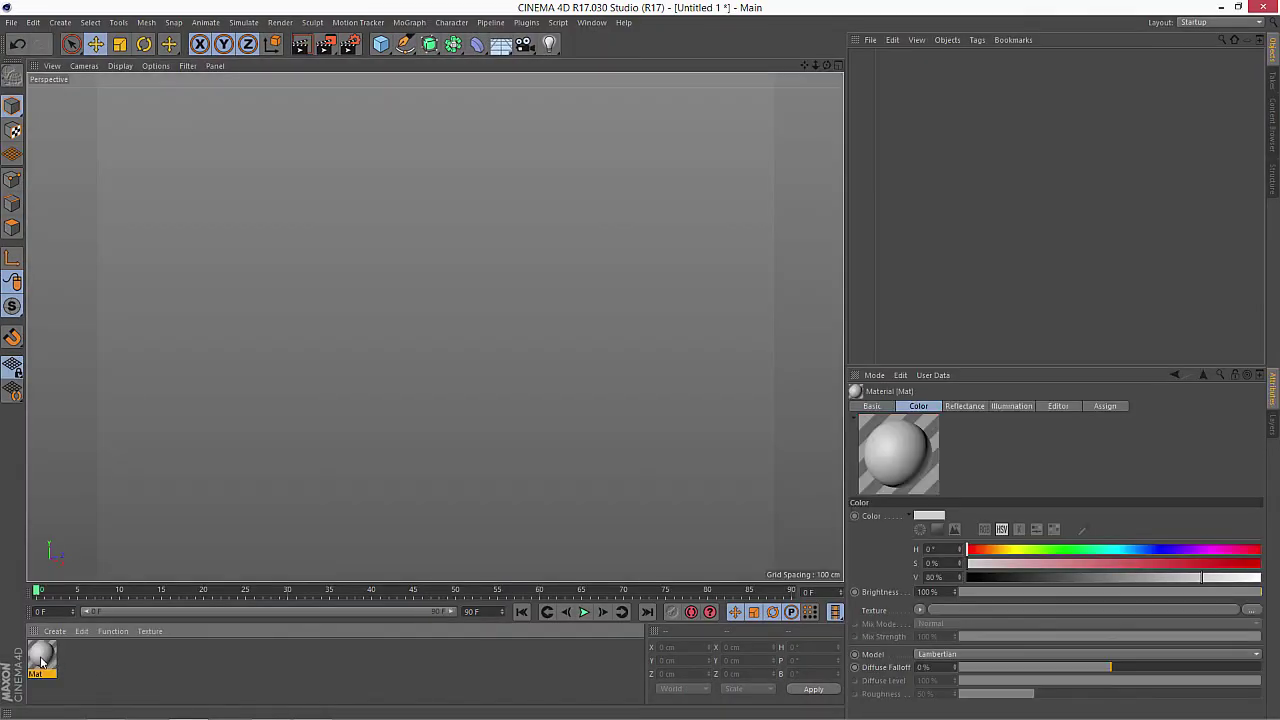
{"action": "double_click", "coordinate": [42, 656]}
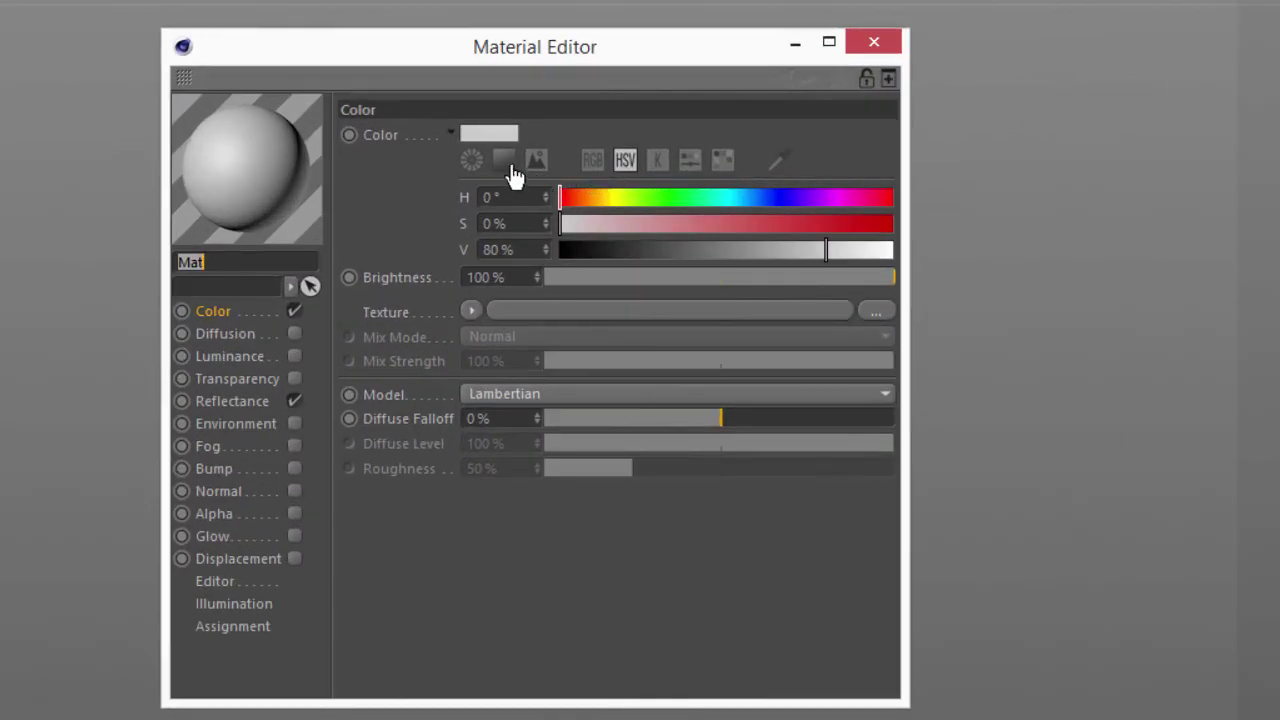
{"action": "left_click", "coordinate": [471, 161]}
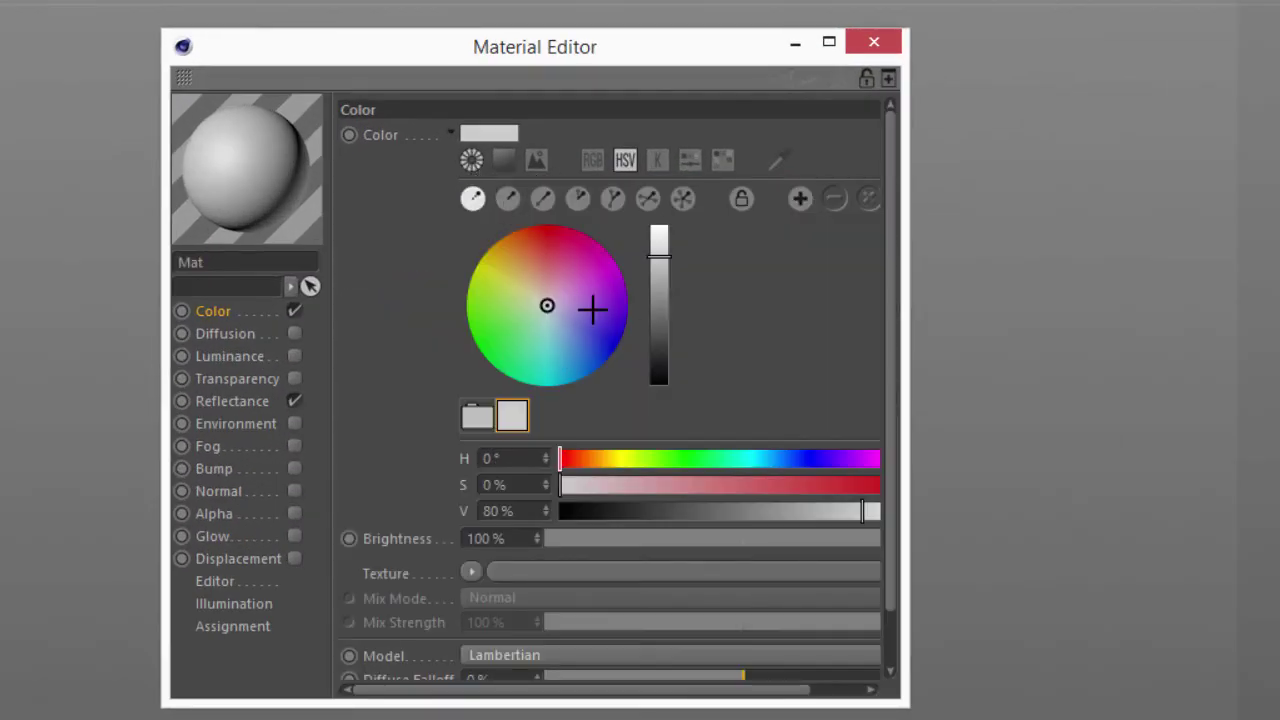